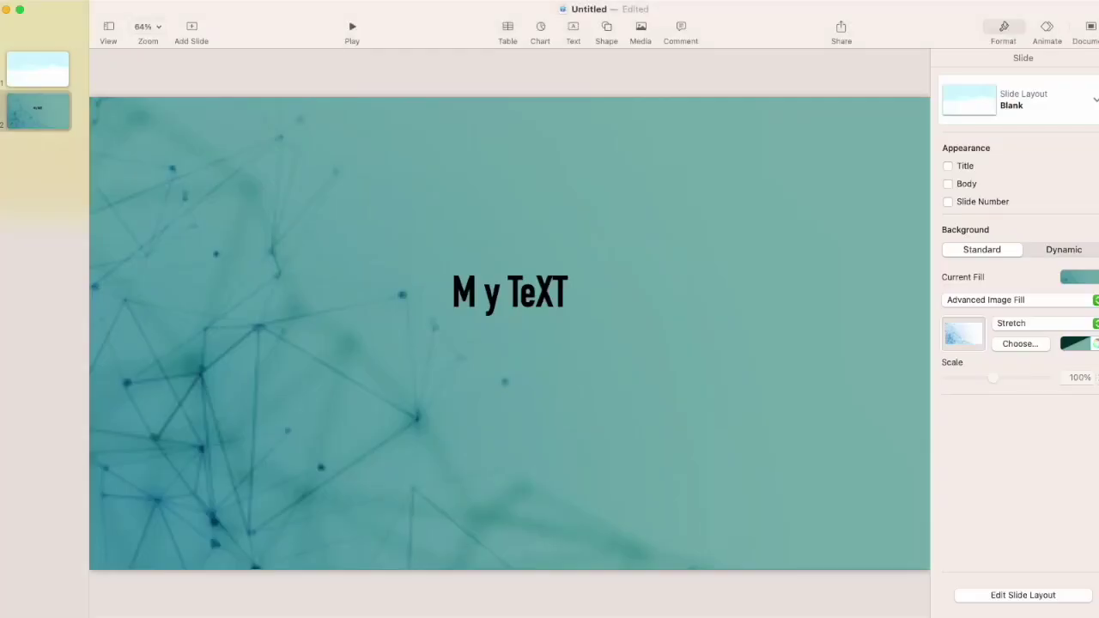
Add a new slide with the Blank layout after the teal My TeXT slide
{"action": "left_click", "coordinate": [191, 27]}
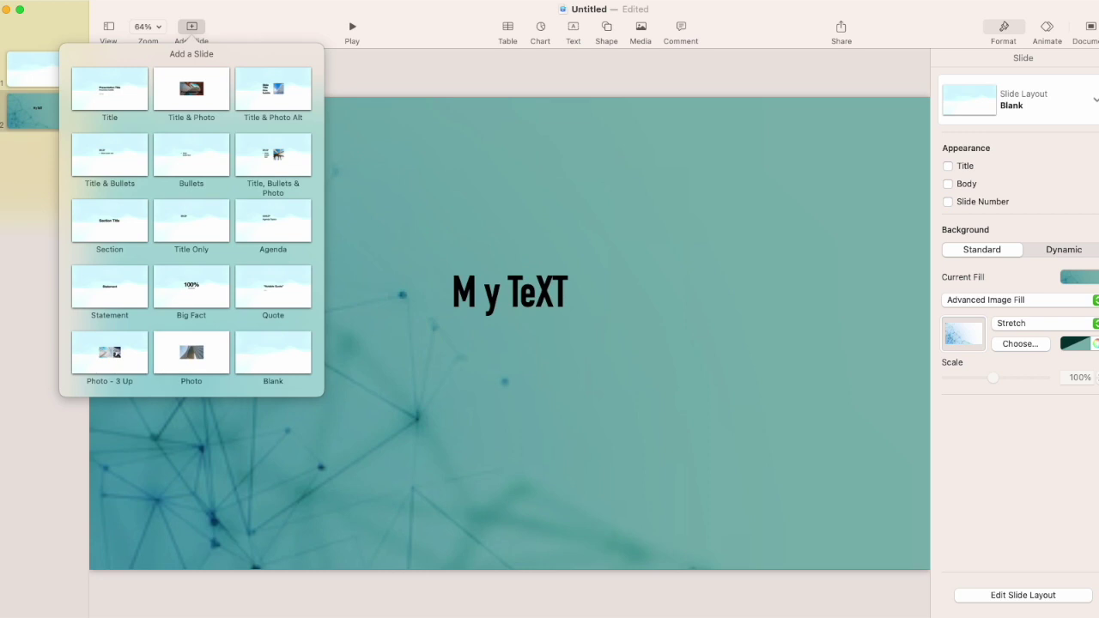
{"action": "left_click", "coordinate": [275, 360]}
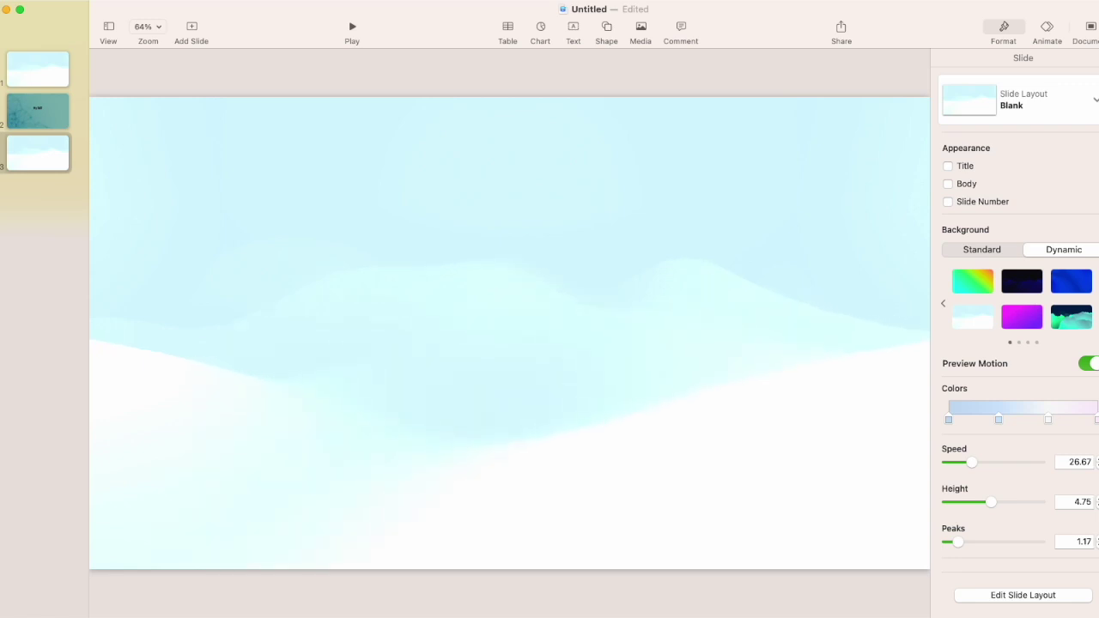
Give the third slide a Standard background with a white Color Fill
{"action": "left_click", "coordinate": [982, 249]}
{"action": "left_click", "coordinate": [1073, 276]}
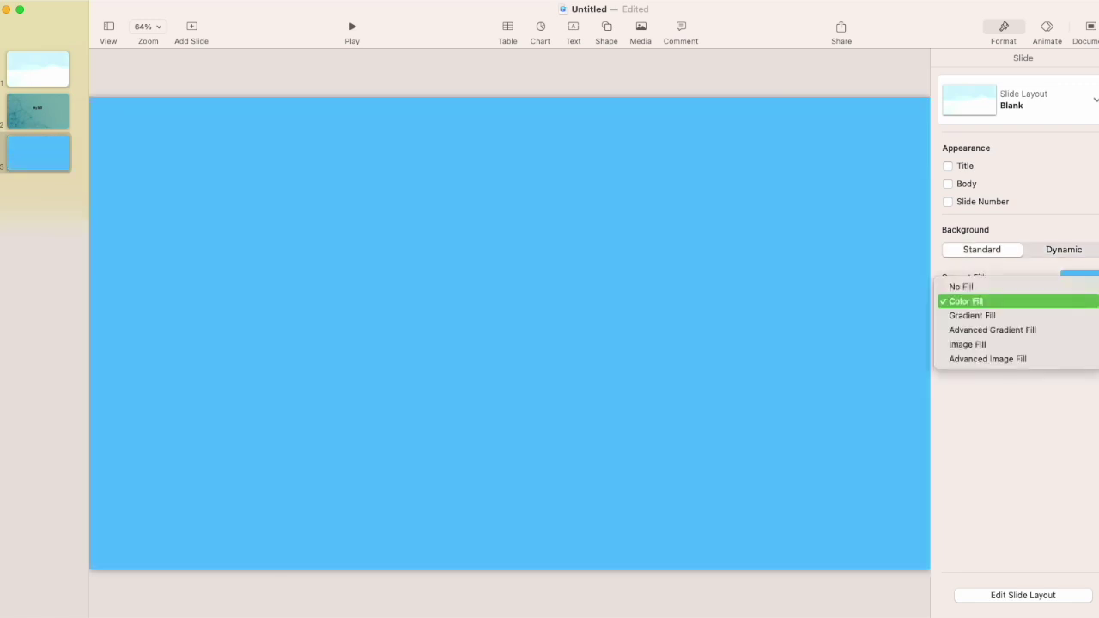
{"action": "left_click", "coordinate": [966, 301]}
{"action": "left_click", "coordinate": [958, 321]}
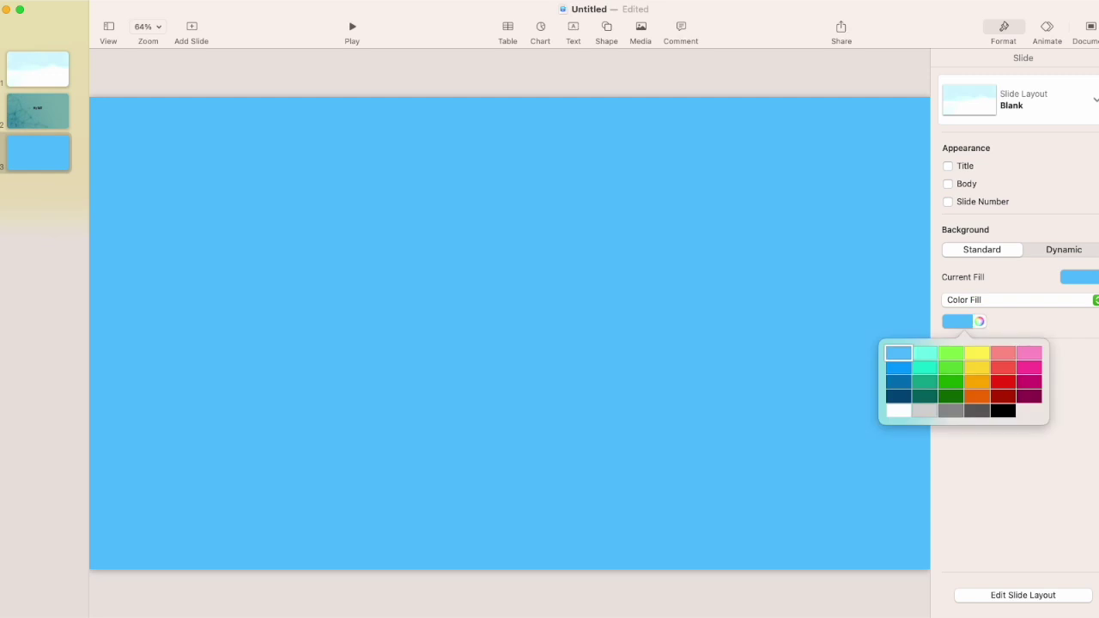
{"action": "left_click", "coordinate": [898, 411]}
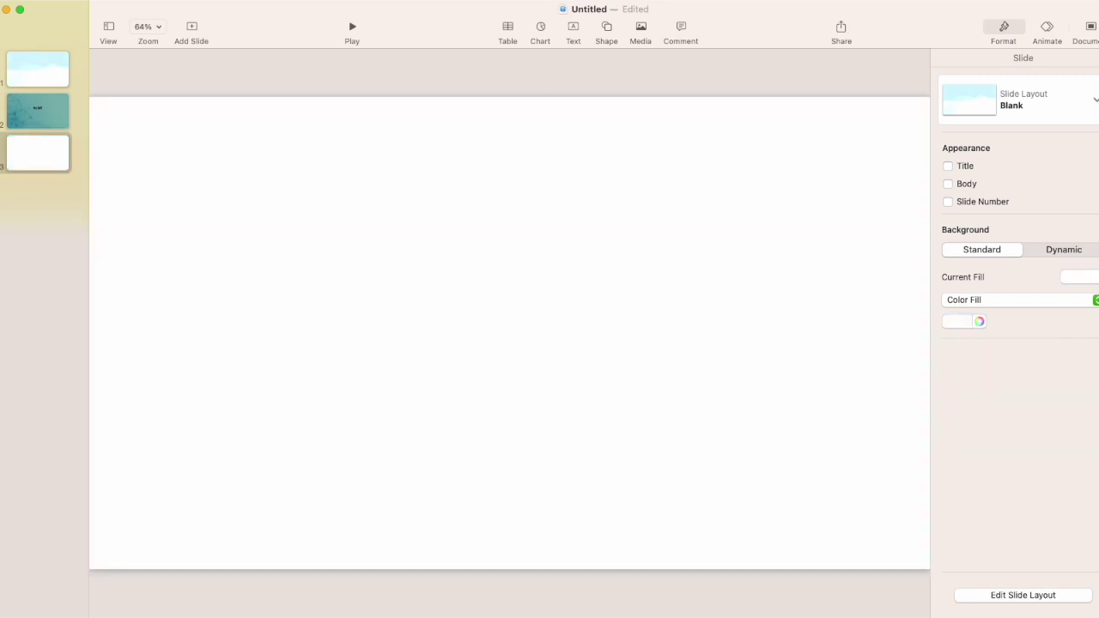
In the navigator, drag the white slide to the top and the light blue slide to the end
{"action": "key", "text": "Up"}
{"action": "key", "text": "Up"}
{"action": "key", "text": "Down"}
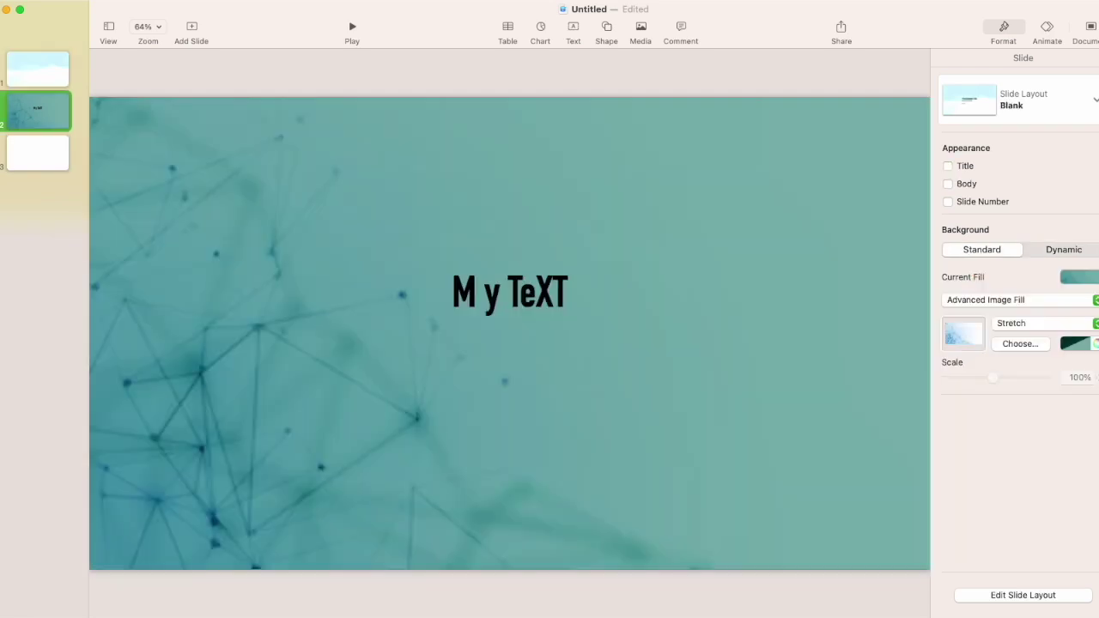
{"action": "key", "text": "Down"}
{"action": "key", "text": "Up"}
{"action": "left_click_drag", "start_coordinate": [38, 152], "coordinate": [38, 95]}
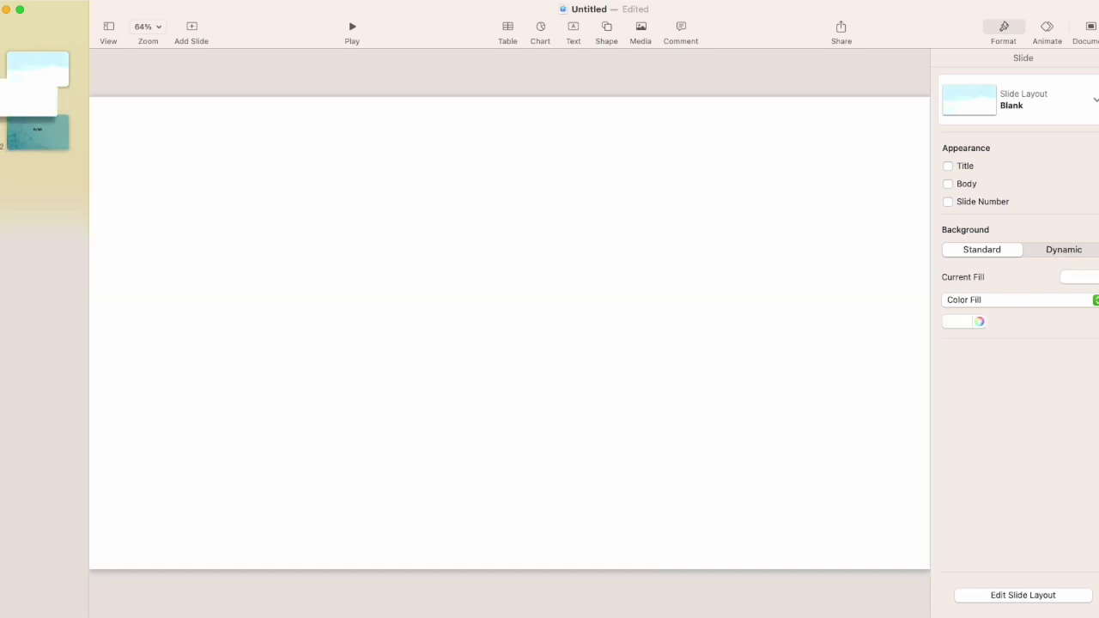
{"action": "left_click", "coordinate": [38, 69]}
{"action": "mouse_move", "coordinate": [37, 69]}
{"action": "left_mouse_down"}
{"action": "mouse_move", "coordinate": [38, 120]}
{"action": "mouse_move", "coordinate": [38, 103]}
{"action": "left_mouse_up"}
{"action": "left_click", "coordinate": [38, 153]}
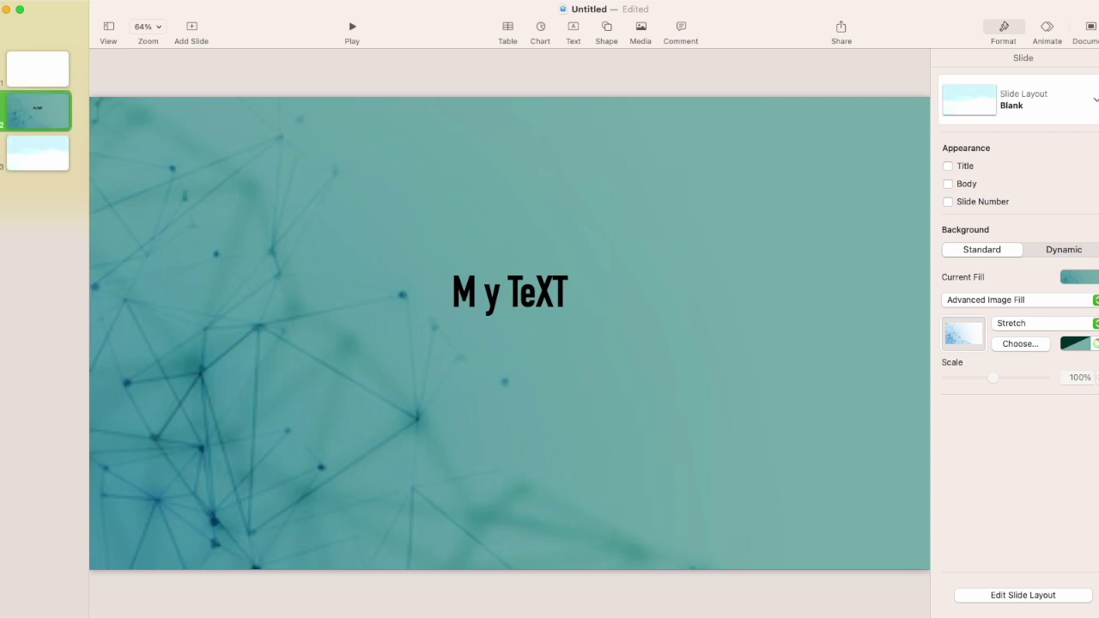